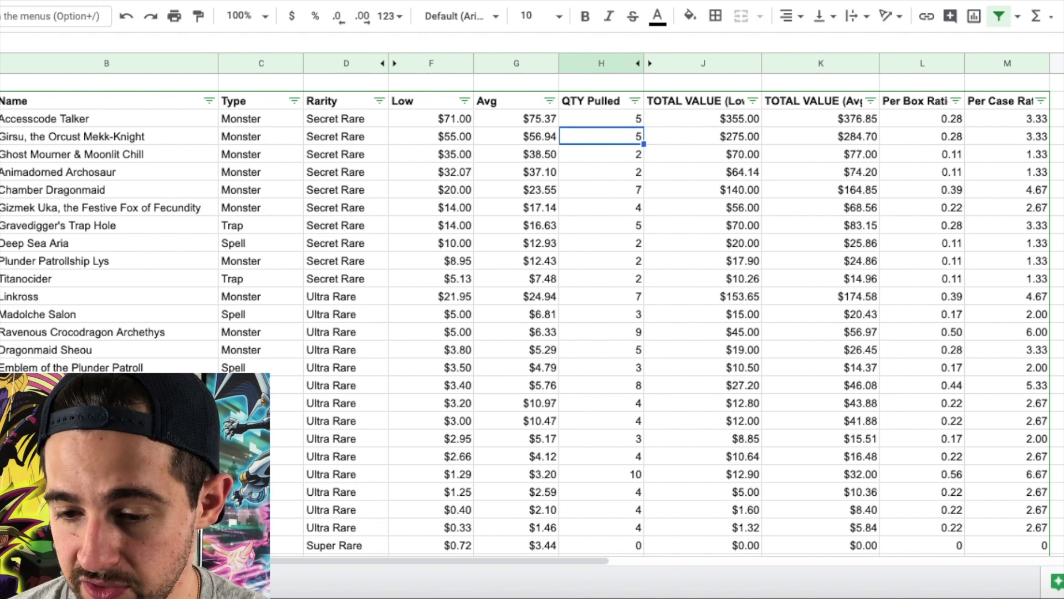
Step: Review the QTY Pulled values of the Secret Rare cards one by one, from Ghost Mourner & Moonlit Chill to Titanocider
{"action": "key", "text": "Down"}
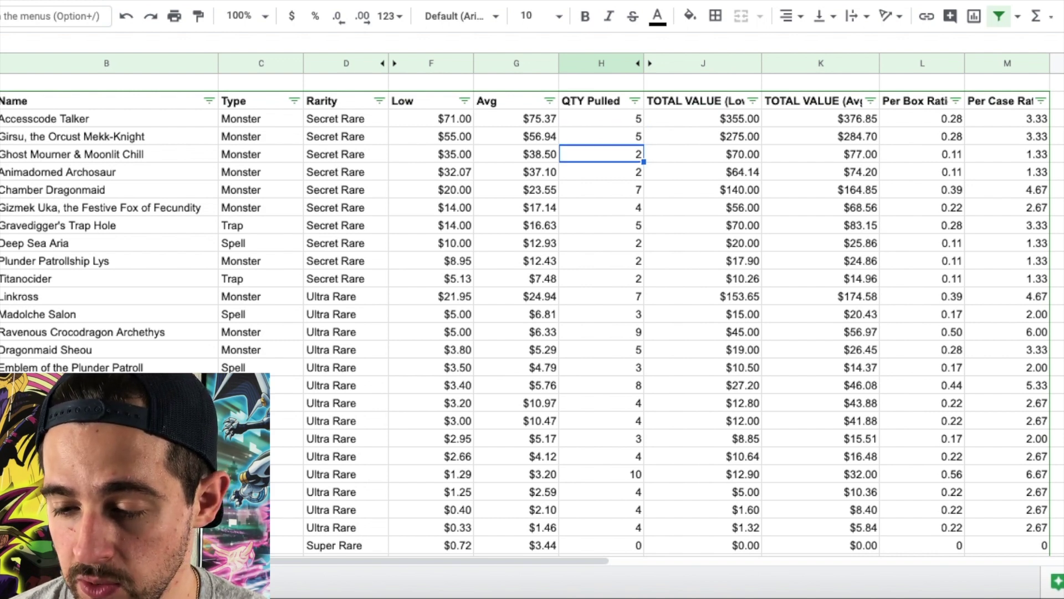
{"action": "key", "text": "Down"}
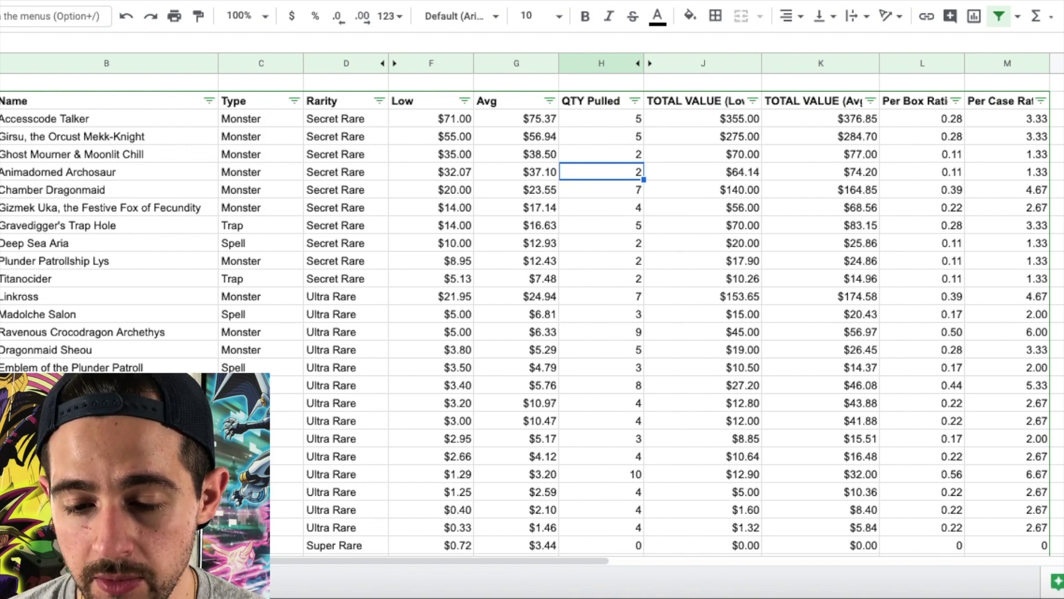
{"action": "key", "text": "Down"}
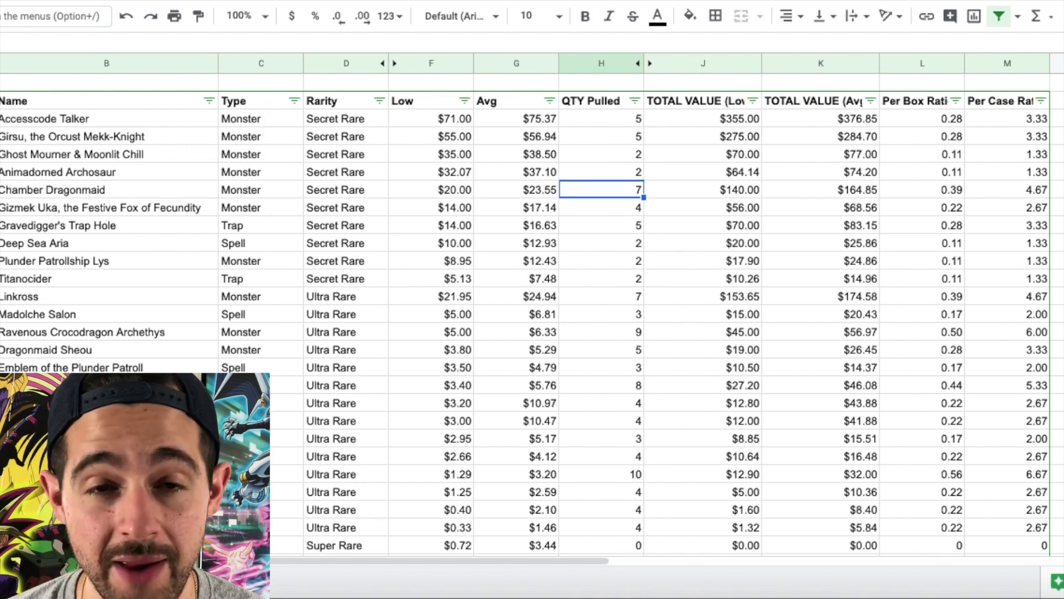
{"action": "key", "text": "Down"}
{"action": "key", "text": "Down"}
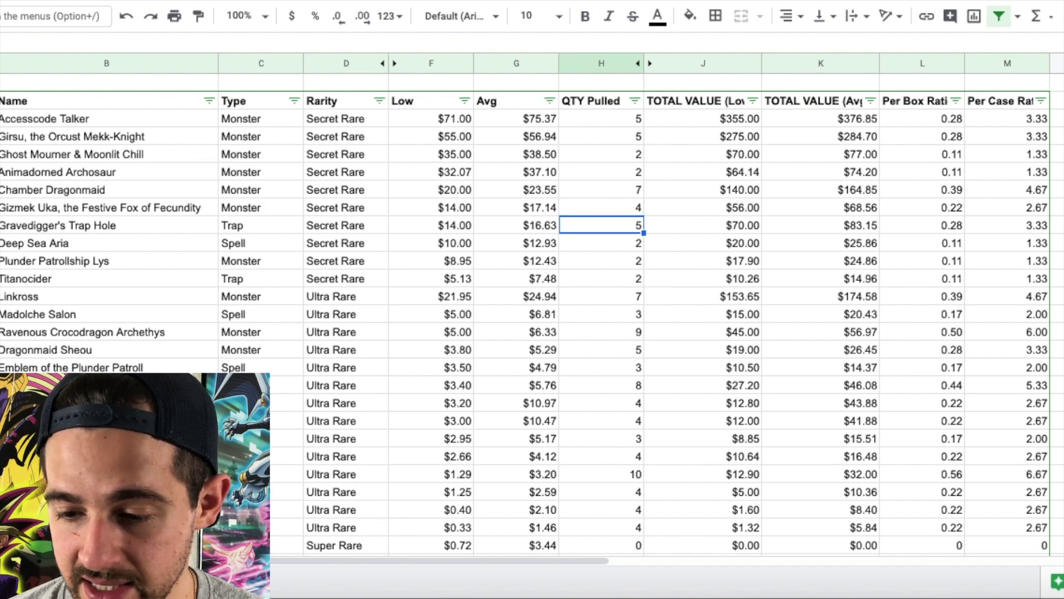
{"action": "key", "text": "Down"}
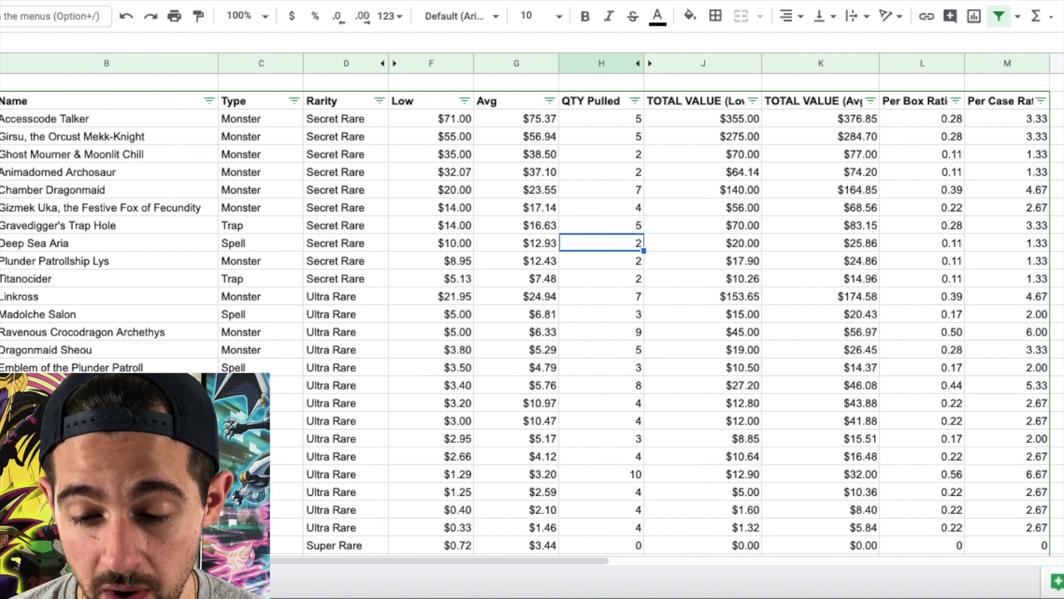
{"action": "key", "text": "Down"}
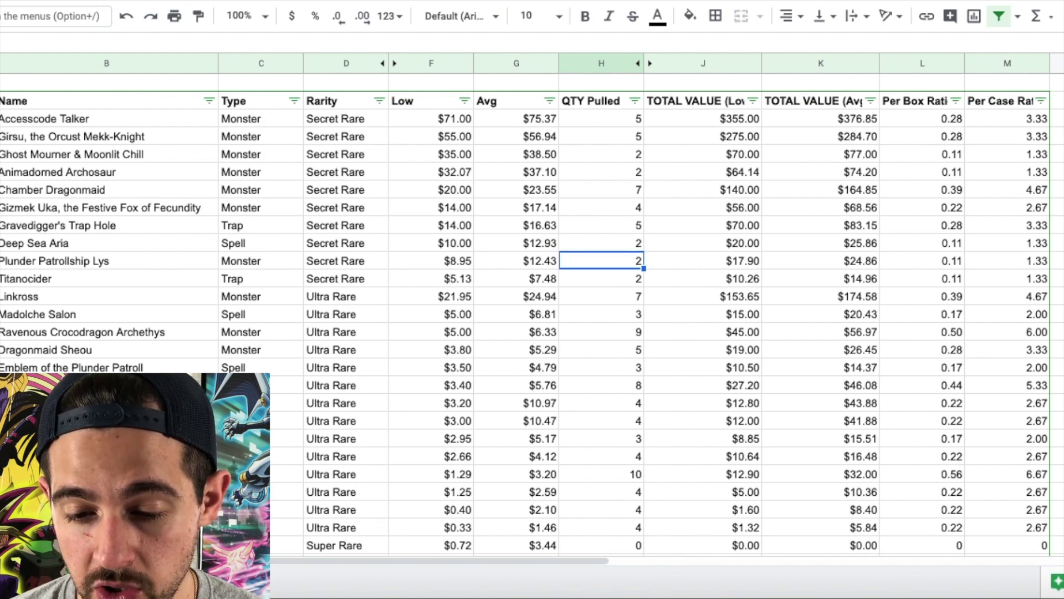
{"action": "key", "text": "Down"}
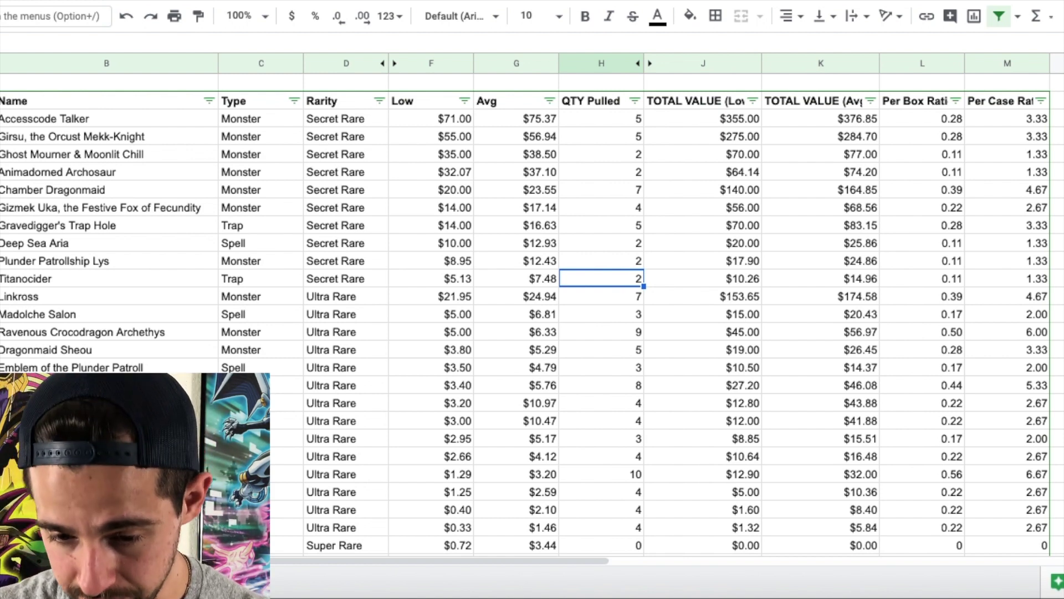
Step: Review the QTY Pulled values of the Ultra Rare cards one by one, from Linkross to the last Ultra Rare row
{"action": "scroll", "coordinate": [501, 169], "scroll_direction": "down", "scroll_amount": 2}
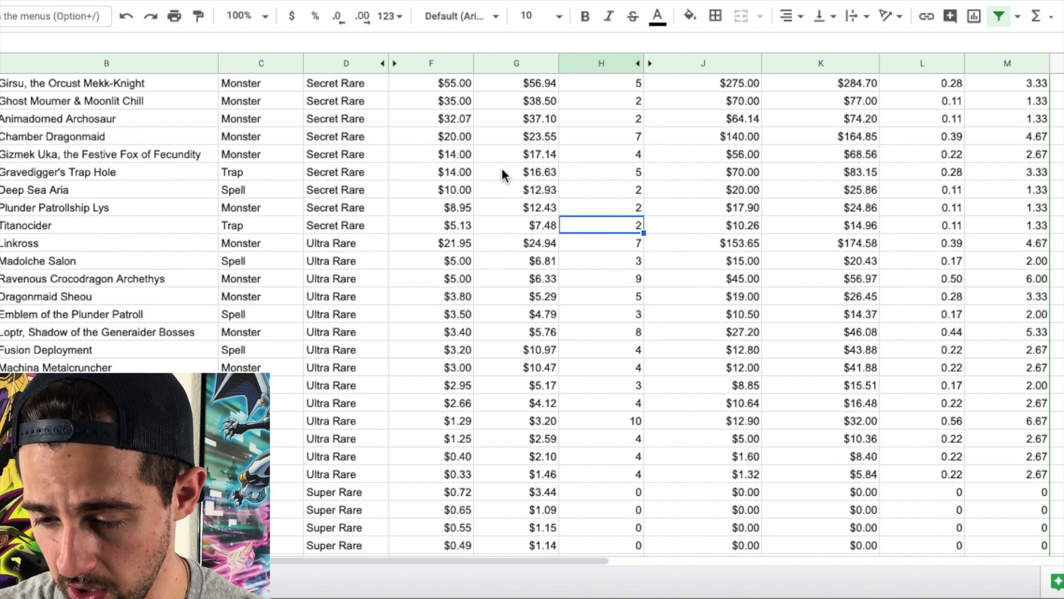
{"action": "scroll", "coordinate": [502, 174], "scroll_direction": "down", "scroll_amount": 1}
{"action": "left_click", "coordinate": [613, 211]}
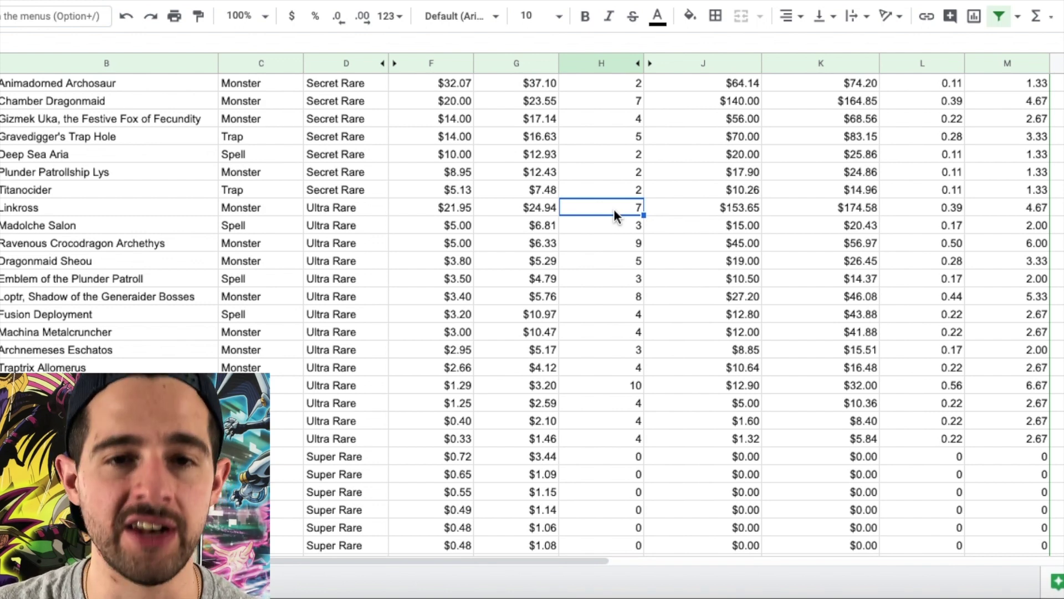
{"action": "key", "text": "Down"}
{"action": "key", "text": "Down"}
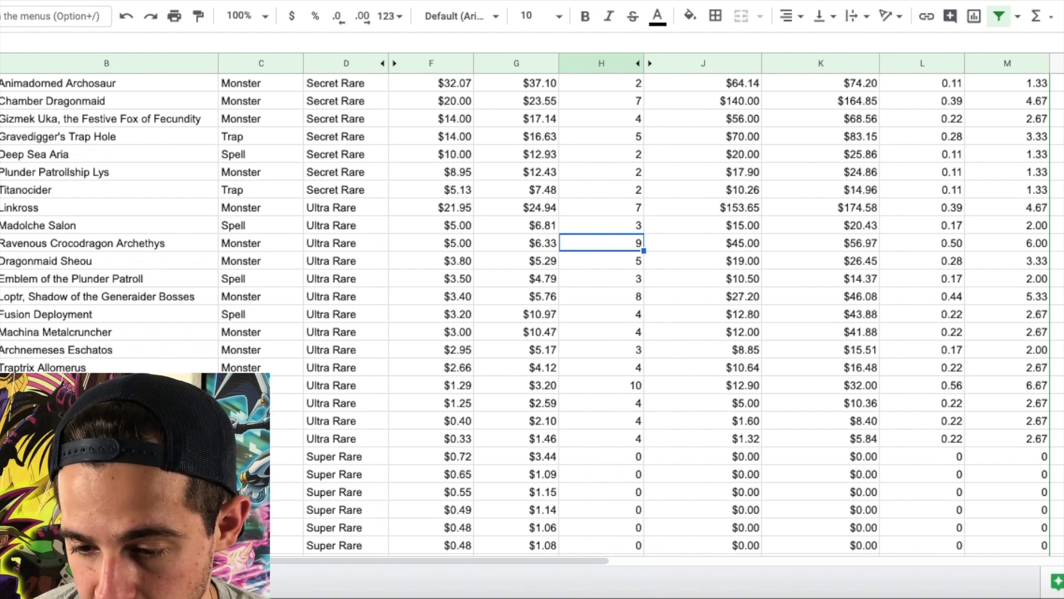
{"action": "key", "text": "Down"}
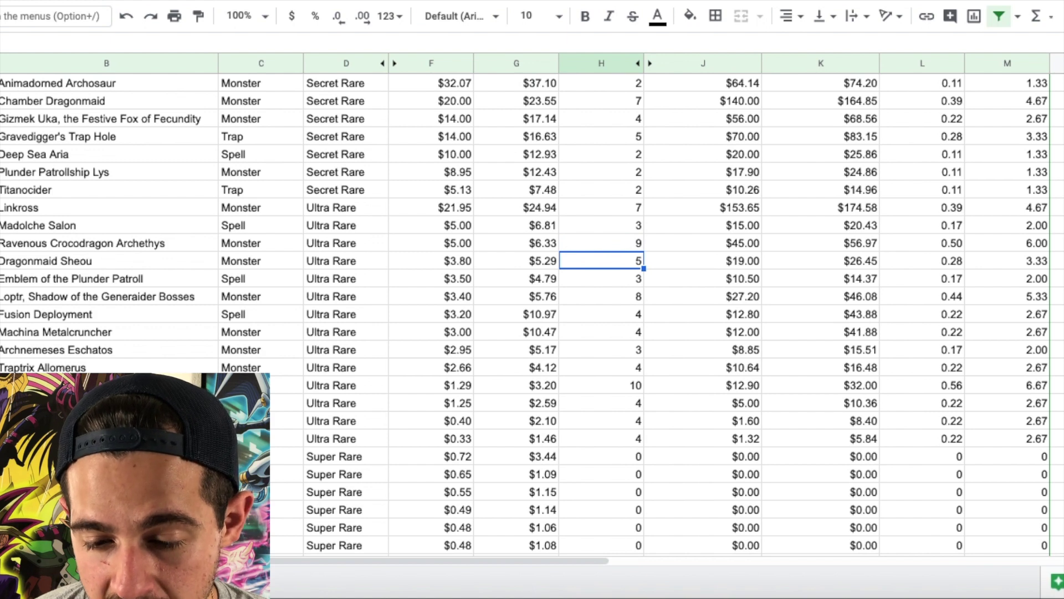
{"action": "key", "text": "Down"}
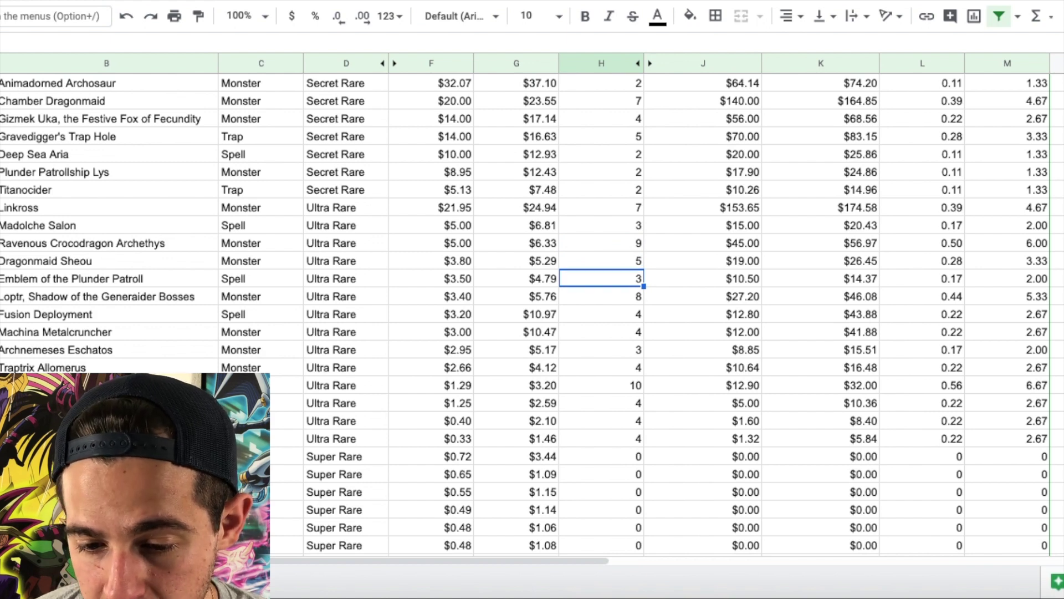
{"action": "key", "text": "Down"}
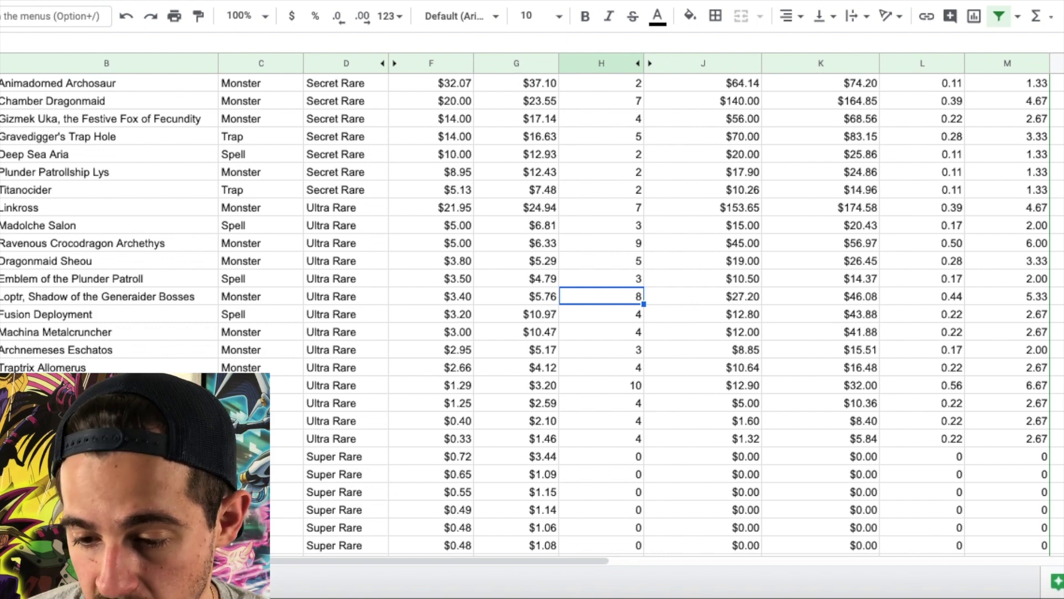
{"action": "key", "text": "Down"}
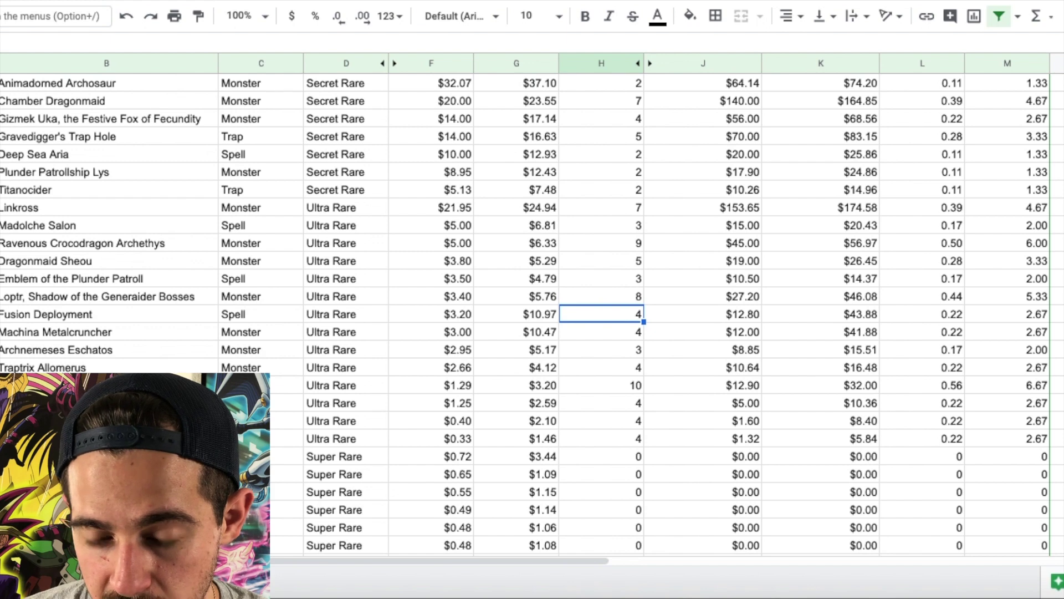
{"action": "key", "text": "Down"}
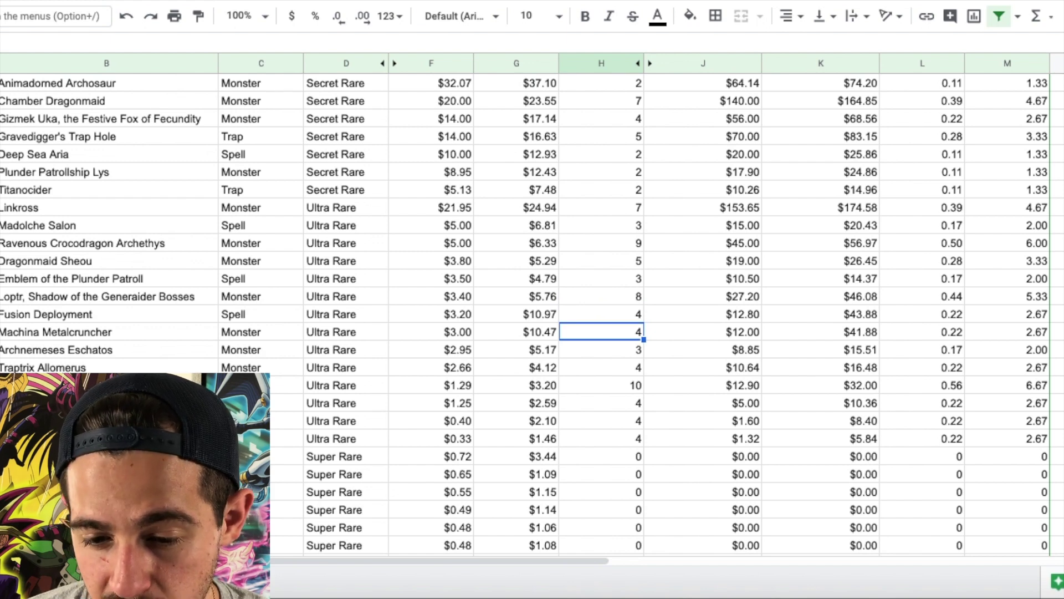
{"action": "key", "text": "Down"}
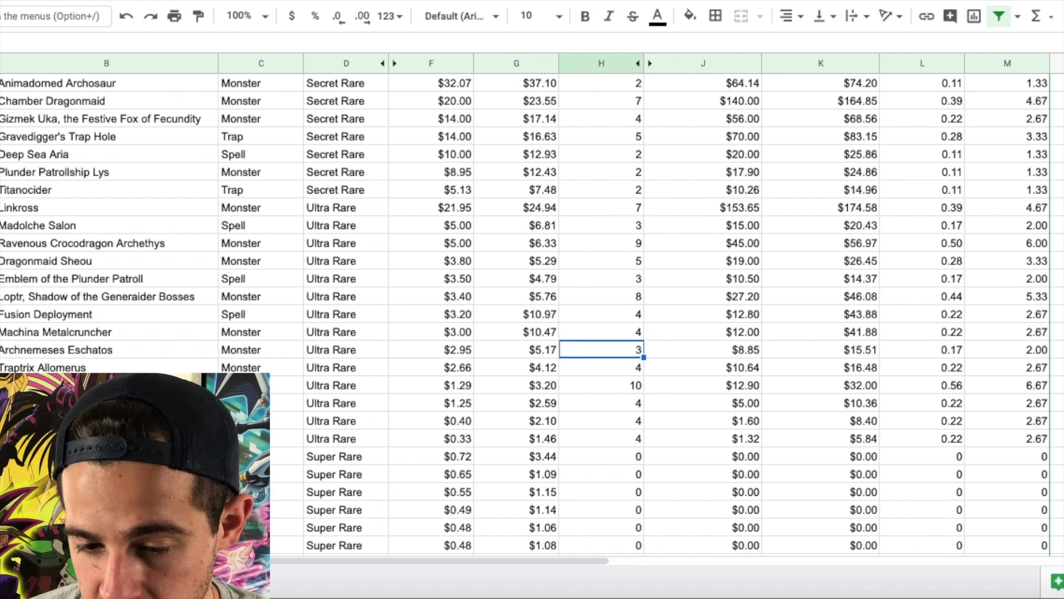
{"action": "key", "text": "Down"}
{"action": "key", "text": "Down"}
{"action": "key", "text": "Down"}
{"action": "key", "text": "Down"}
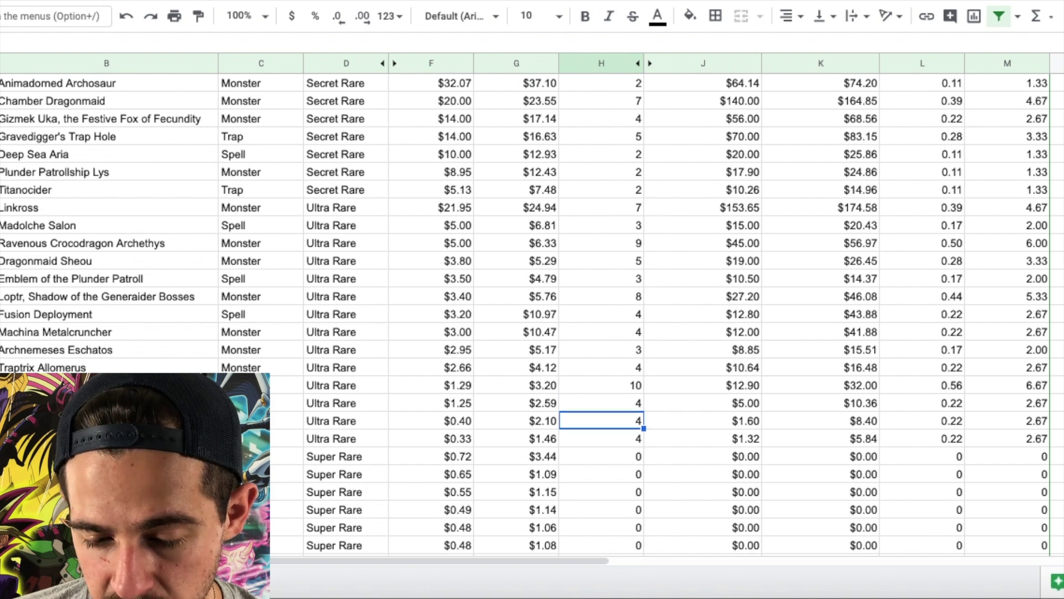
{"action": "key", "text": "Down"}
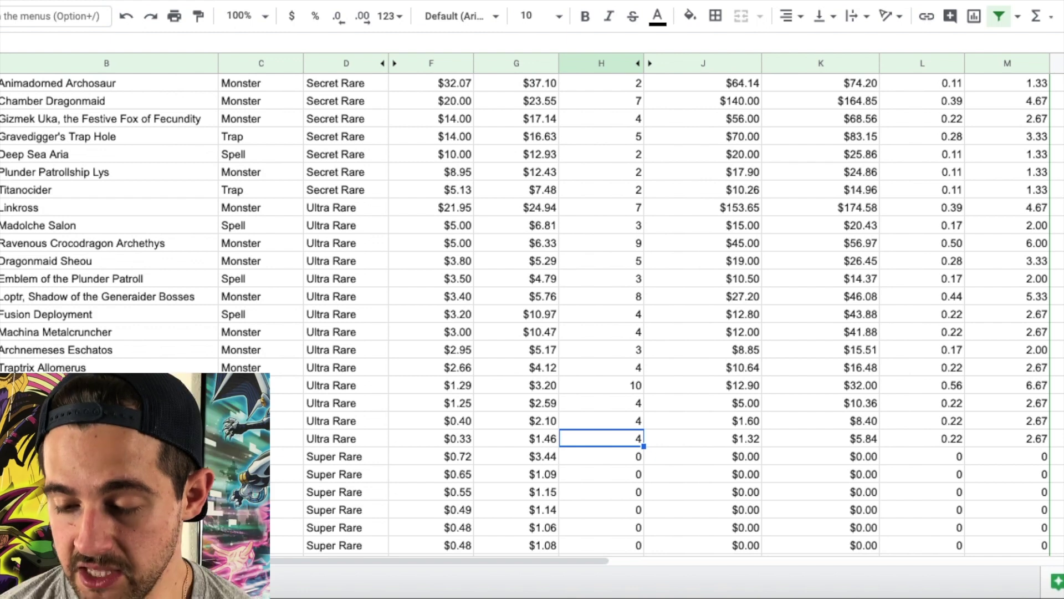
Step: Recheck the QTY Pulled values of the lower-priced Ultra Rares around Traptrix Allomerus, finishing on Machina Metalcruncher
{"action": "key", "text": "Up"}
{"action": "key", "text": "Up"}
{"action": "key", "text": "Up"}
{"action": "key", "text": "Up"}
{"action": "key", "text": "Up"}
{"action": "key", "text": "Up"}
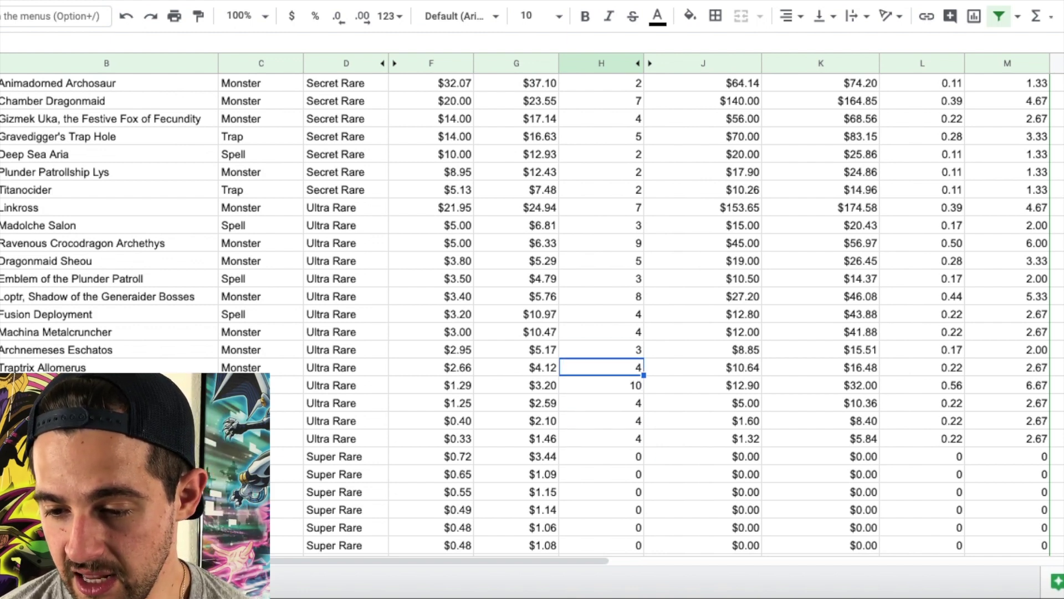
{"action": "key", "text": "Up"}
{"action": "key", "text": "Up"}
{"action": "key", "text": "Up"}
{"action": "key", "text": "Down"}
{"action": "key", "text": "Down"}
{"action": "key", "text": "Down"}
{"action": "key", "text": "Down"}
{"action": "key", "text": "Down"}
{"action": "key", "text": "Down"}
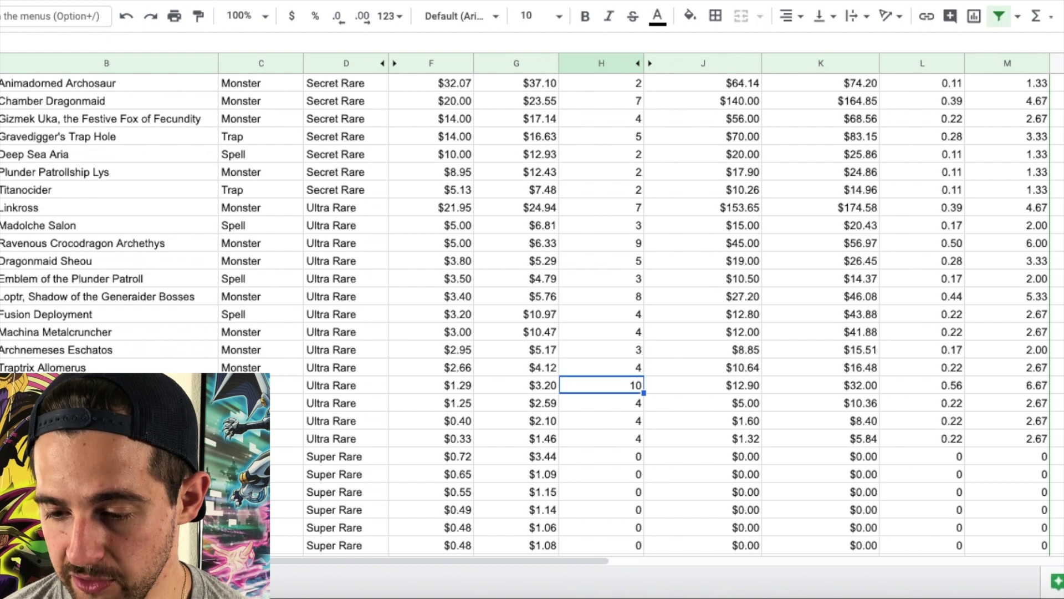
{"action": "left_click", "coordinate": [601, 332]}
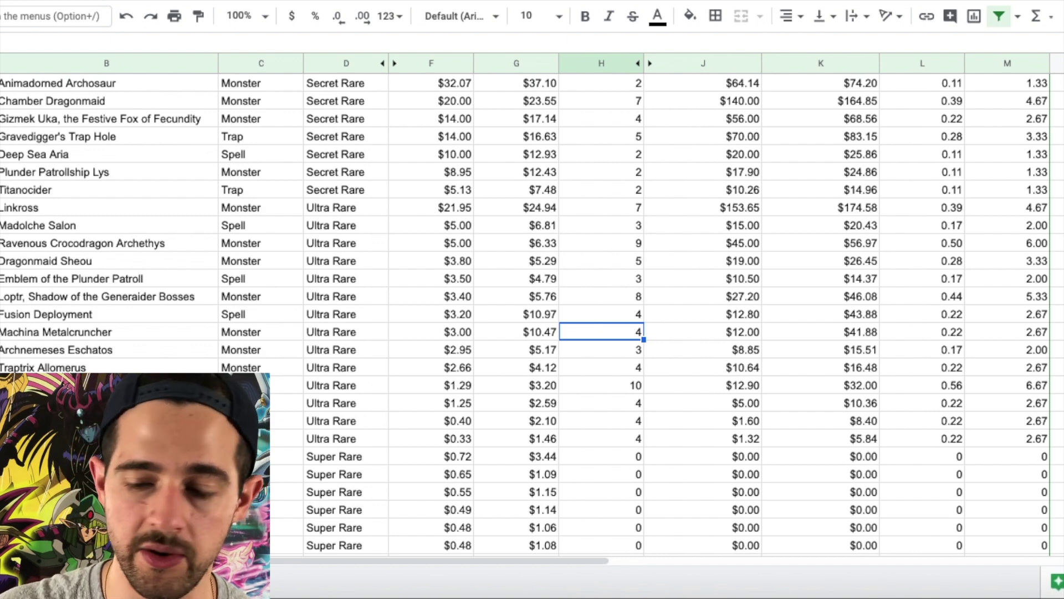
Step: Examine the per-case ratios of the Secret Rare cards, from Accesscode Talker down to Titanocider
{"action": "scroll", "coordinate": [1033, 121], "scroll_direction": "up", "scroll_amount": 2}
{"action": "left_click", "coordinate": [1033, 120]}
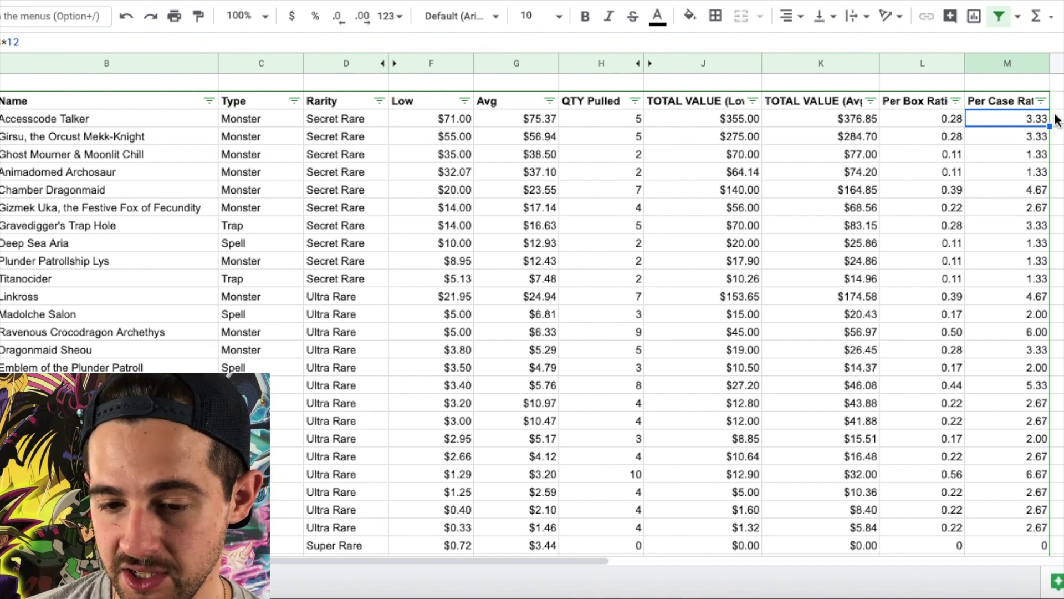
{"action": "key", "text": "Down"}
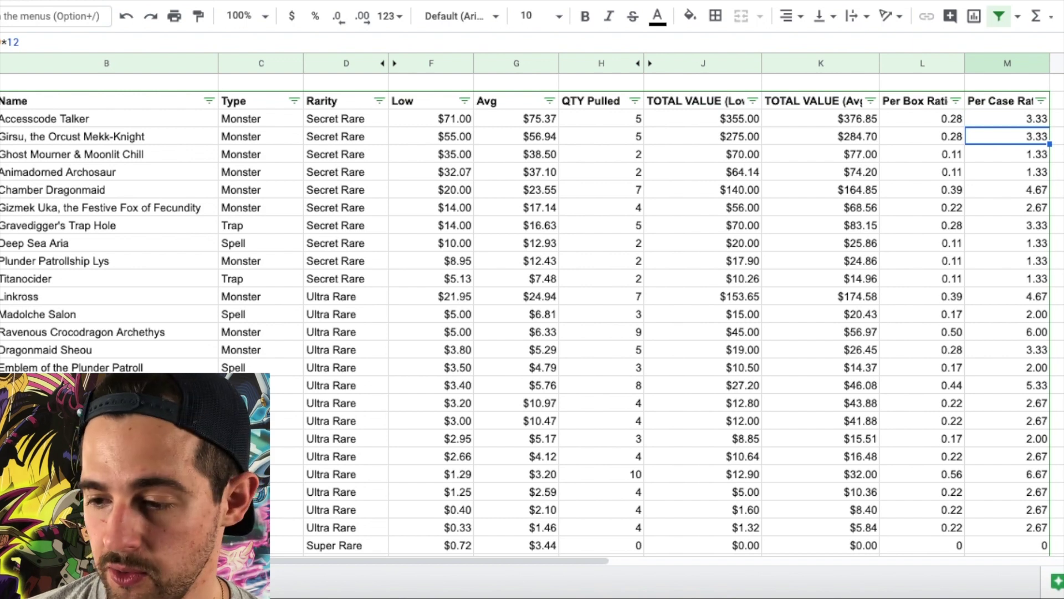
{"action": "key", "text": "Down"}
{"action": "key", "text": "Down"}
{"action": "key", "text": "Down"}
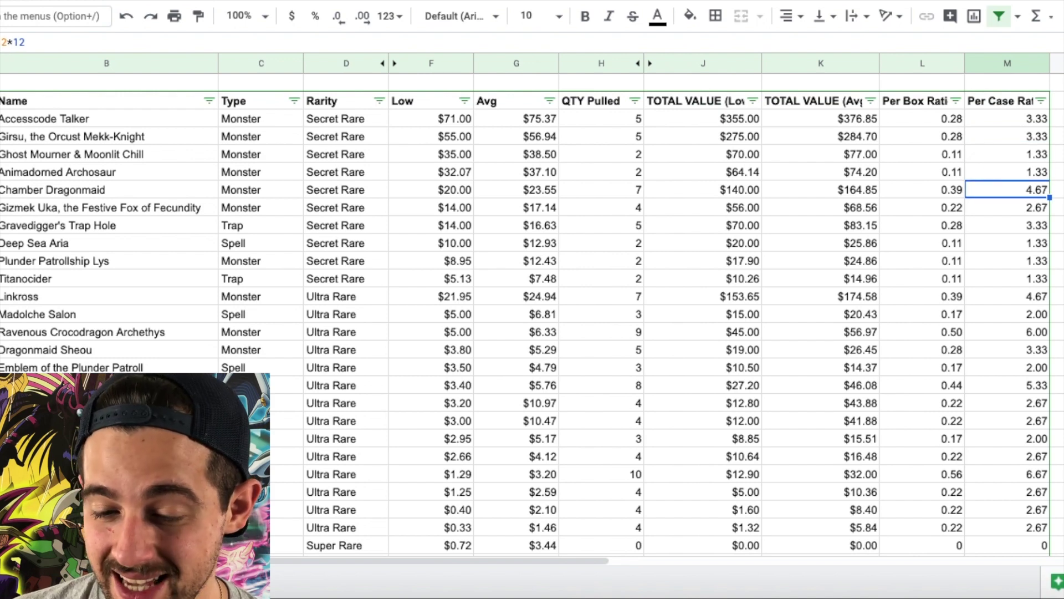
{"action": "key", "text": "Down"}
{"action": "key", "text": "Down"}
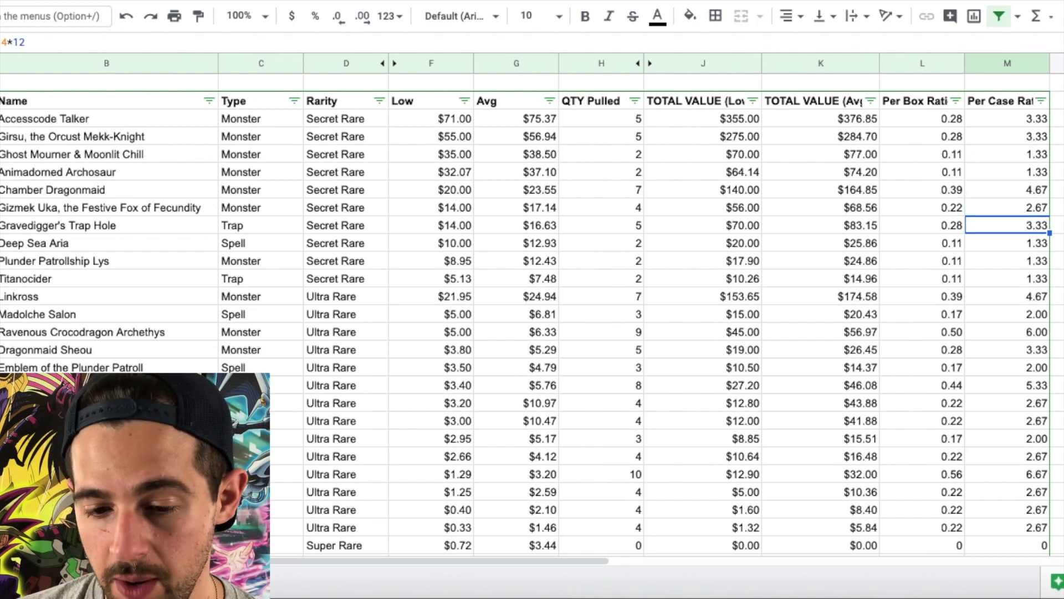
{"action": "key", "text": "Down"}
{"action": "key", "text": "Down"}
{"action": "key", "text": "Down"}
Step: Examine the per-case ratios of the Ultra Rare cards, starting from Linkross, and revisit those in the middle of the group
{"action": "key", "text": "Down"}
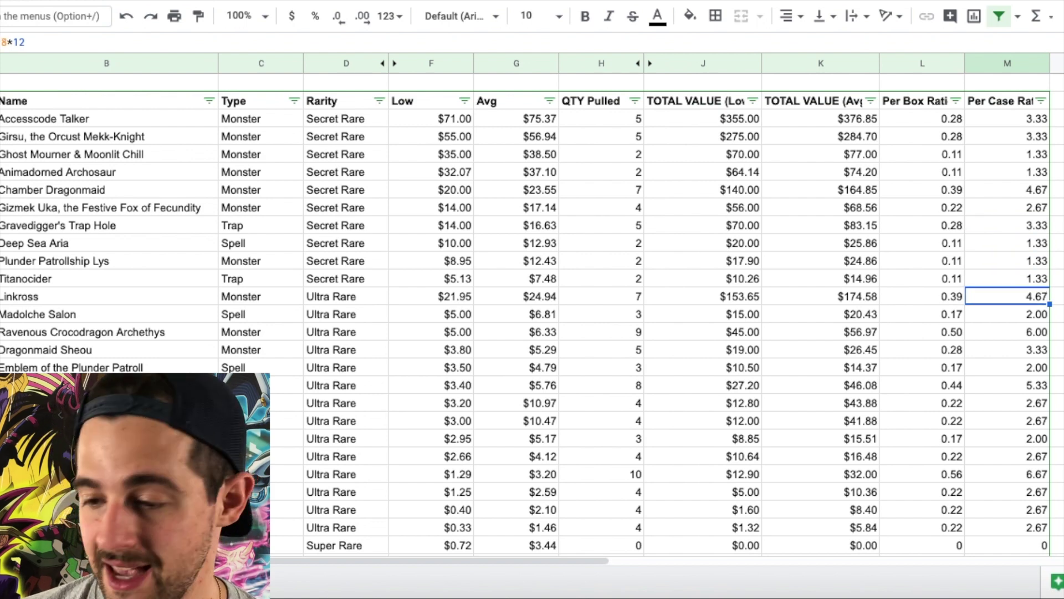
{"action": "key", "text": "Down"}
{"action": "key", "text": "Down"}
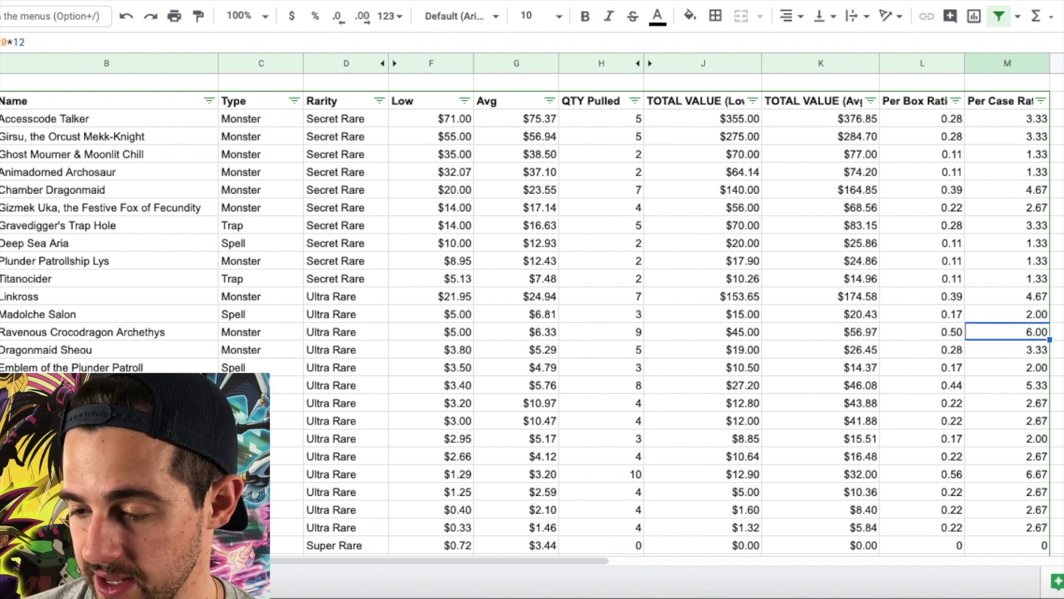
{"action": "key", "text": "Down"}
{"action": "key", "text": "Down"}
{"action": "key", "text": "Down"}
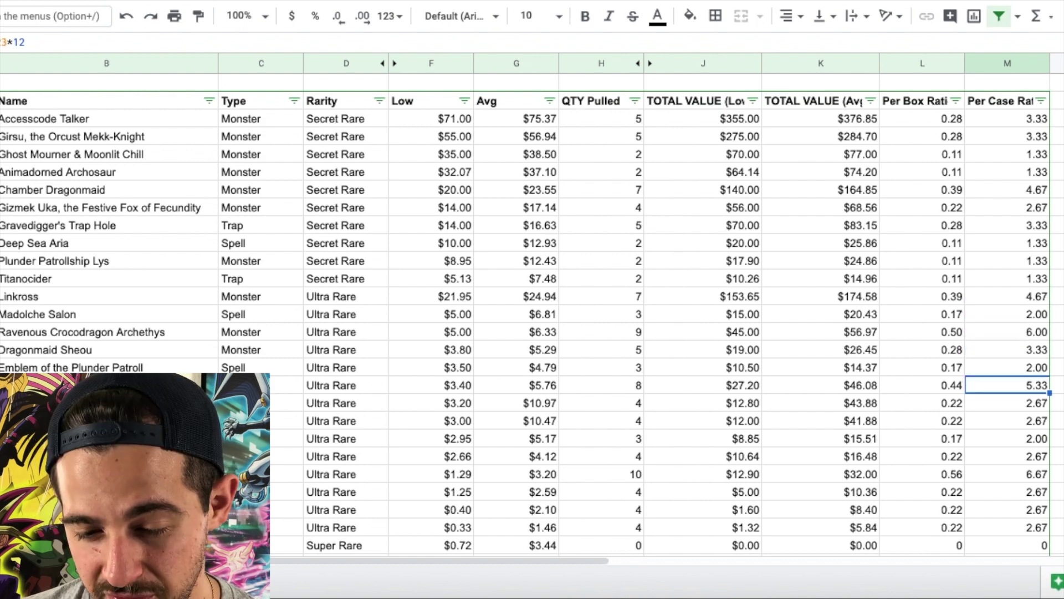
{"action": "key", "text": "Down"}
{"action": "key", "text": "Down"}
{"action": "key", "text": "Down"}
{"action": "key", "text": "Down"}
{"action": "key", "text": "Down"}
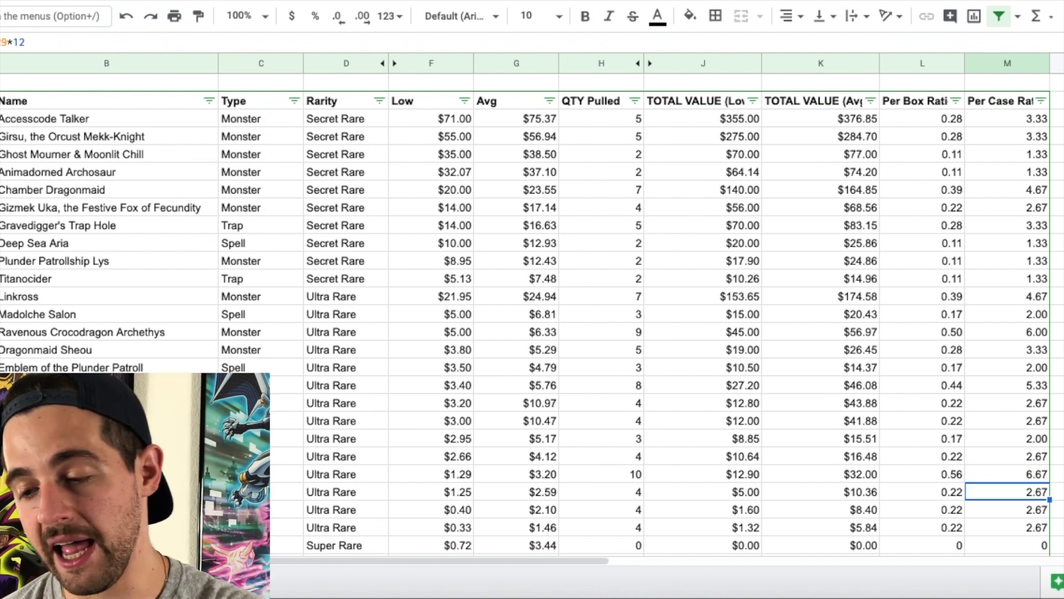
{"action": "key", "text": "Up"}
{"action": "key", "text": "Up"}
{"action": "key", "text": "Up"}
{"action": "key", "text": "Up"}
{"action": "key", "text": "Up"}
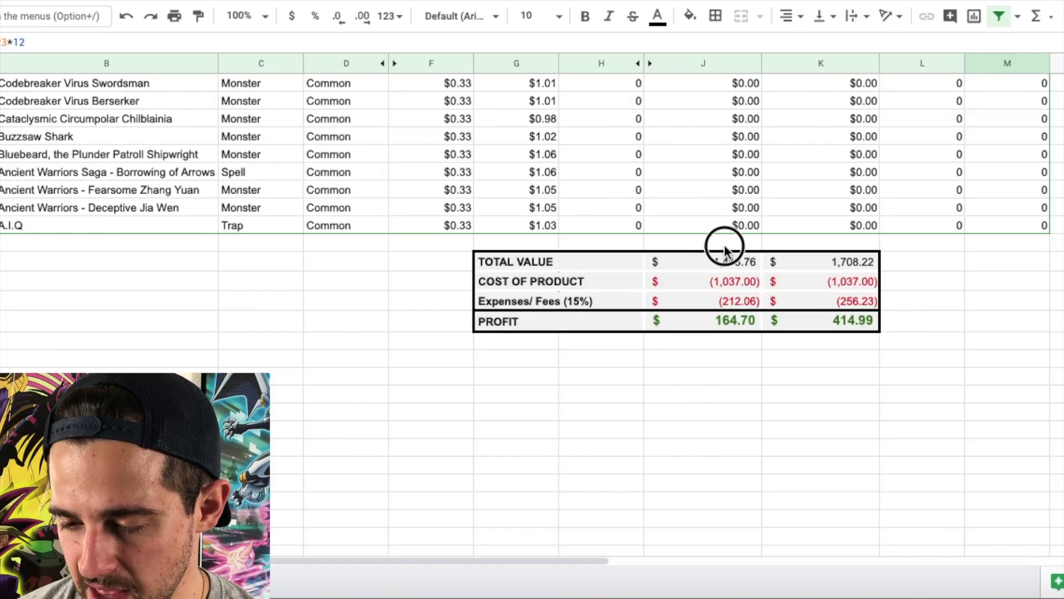
Step: Inspect the summary table below the card list, comparing total value, costs, fees and profit for the low and average prices
{"action": "left_click", "coordinate": [724, 246]}
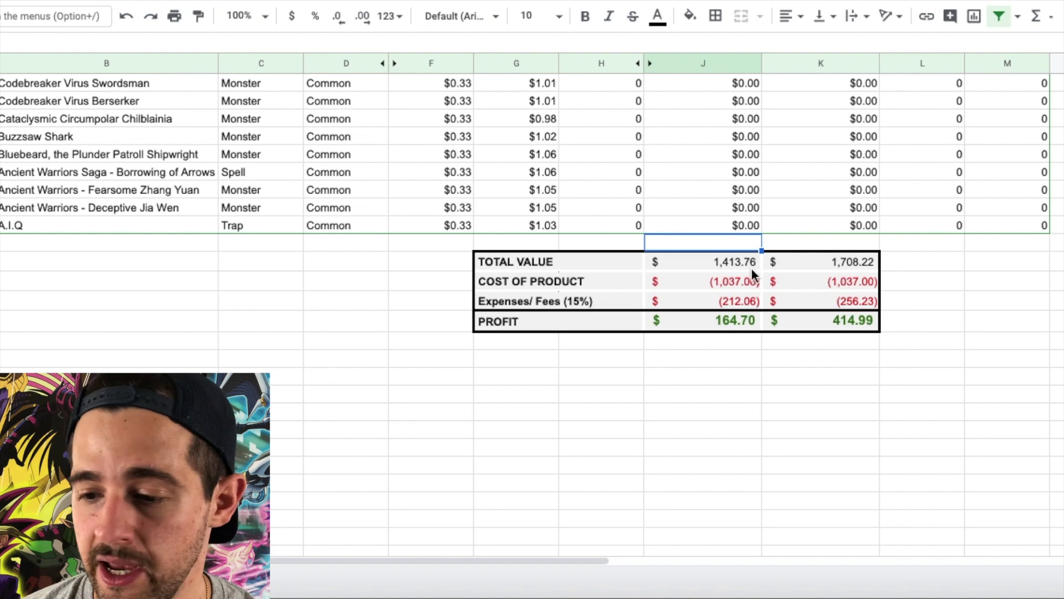
{"action": "left_click", "coordinate": [844, 245]}
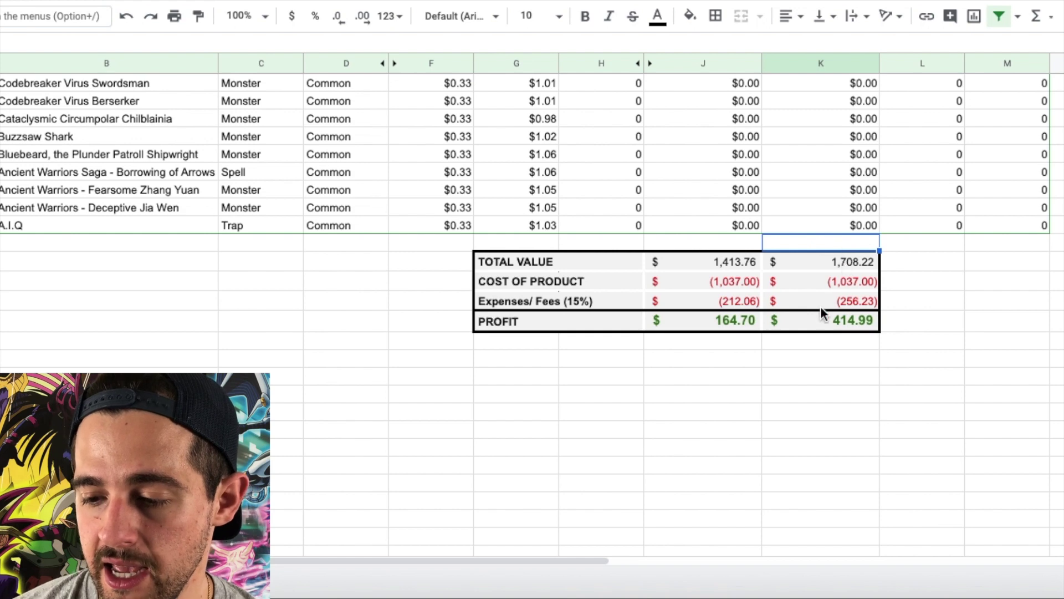
{"action": "left_click", "coordinate": [731, 327]}
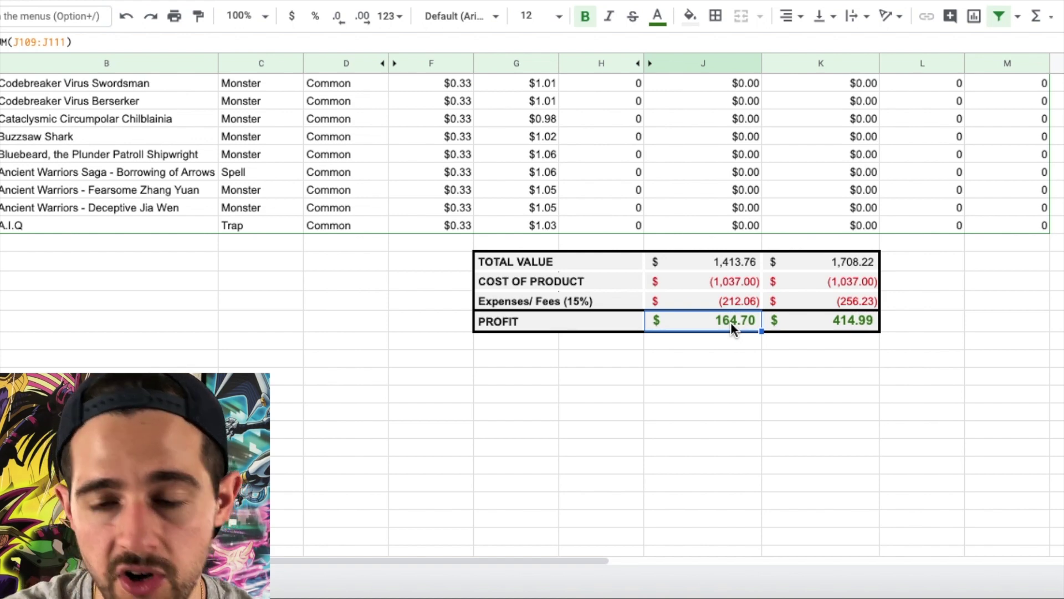
{"action": "left_click", "coordinate": [841, 326]}
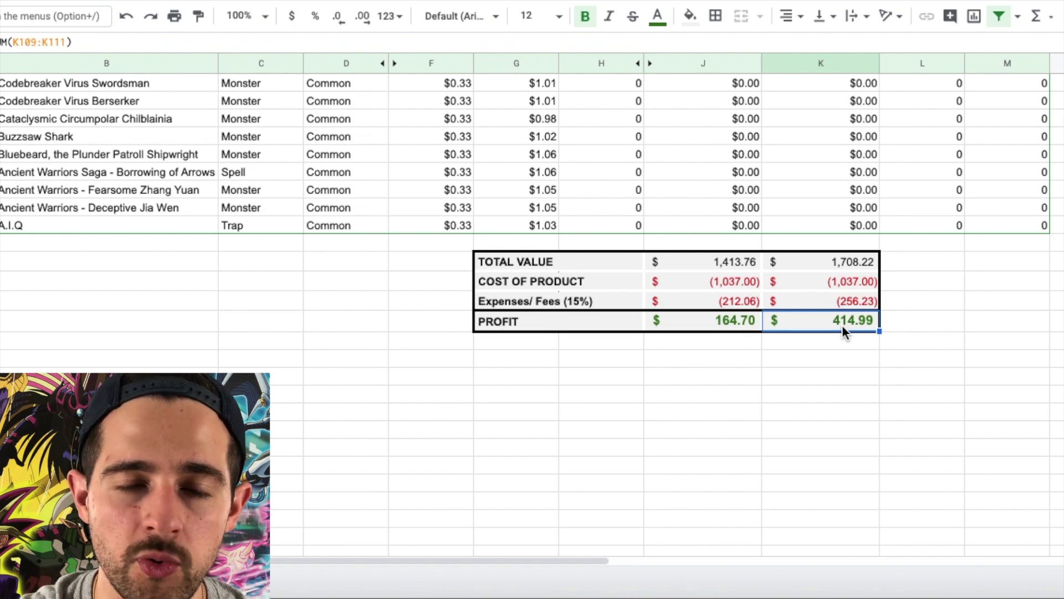
{"action": "left_click", "coordinate": [731, 341]}
{"action": "left_click", "coordinate": [743, 321]}
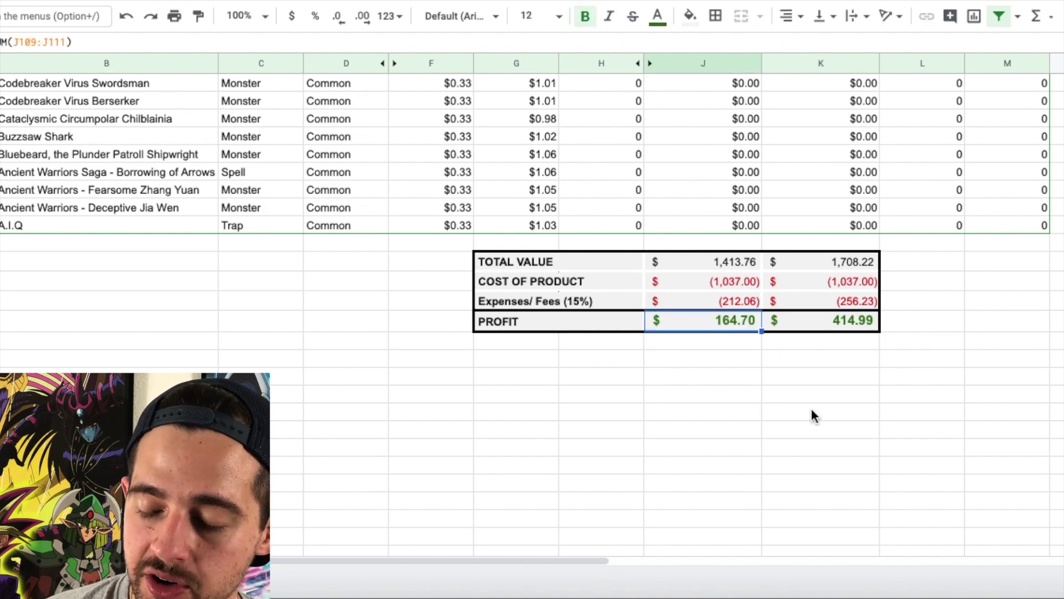